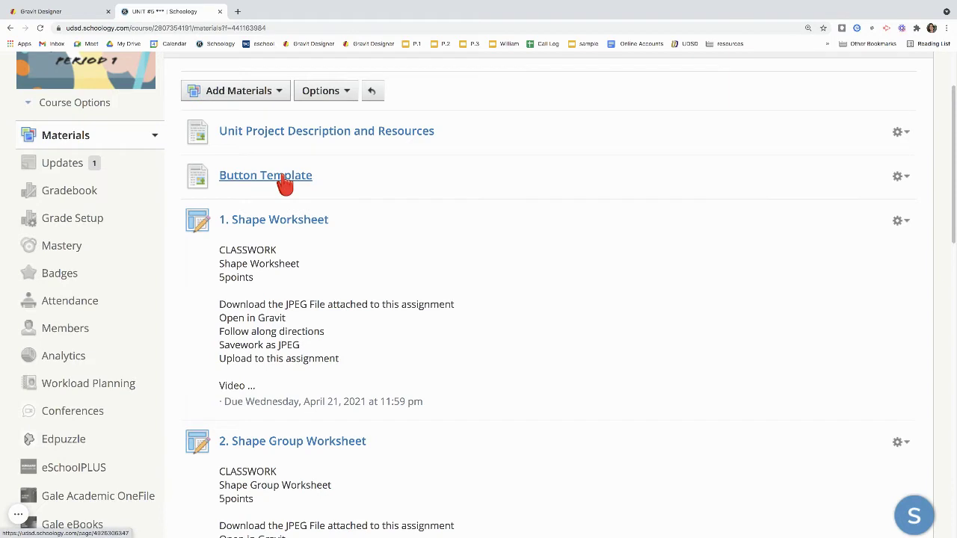
Open the Button Template page's image at full size and save it to the Desktop as the PNG Button_Template
left_click(284, 184)
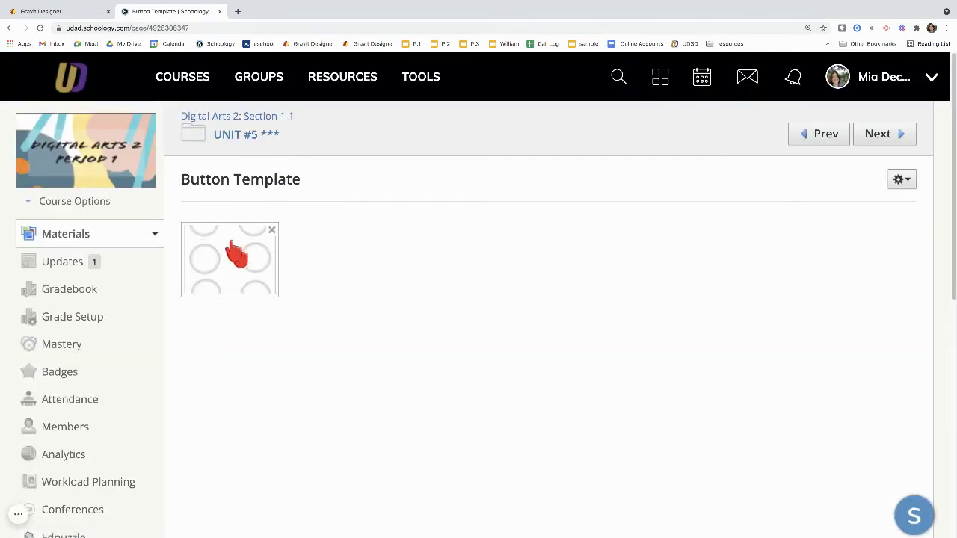
left_click(239, 272)
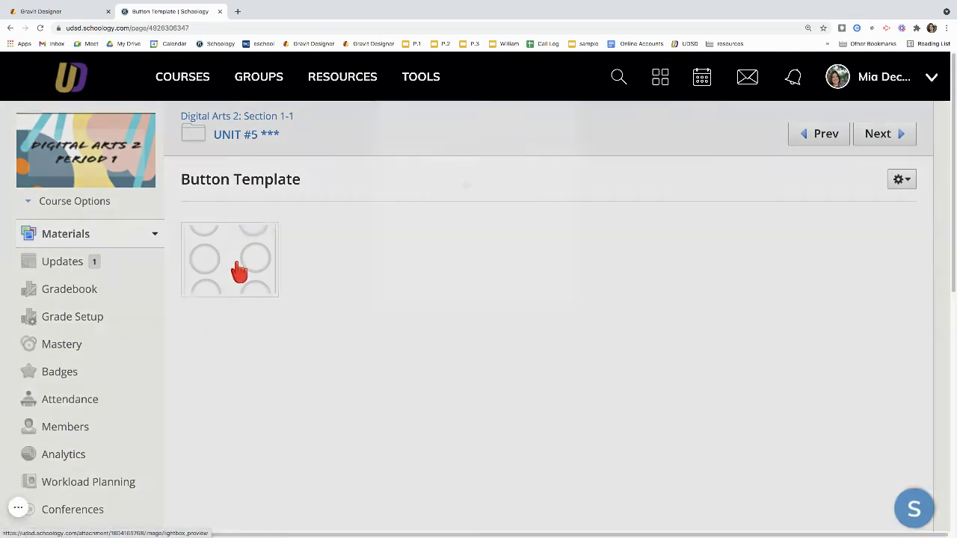
scroll(289, 276, "down", 3)
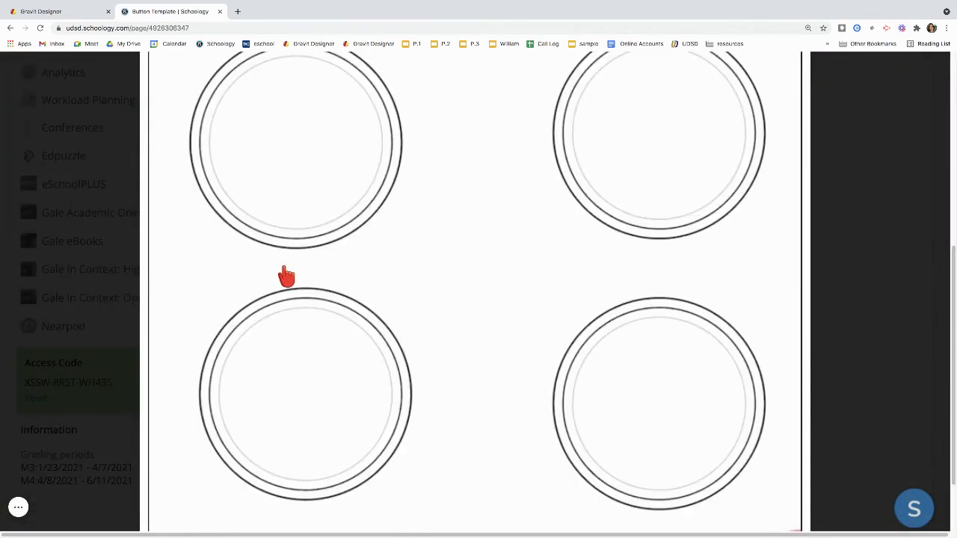
left_click(216, 507)
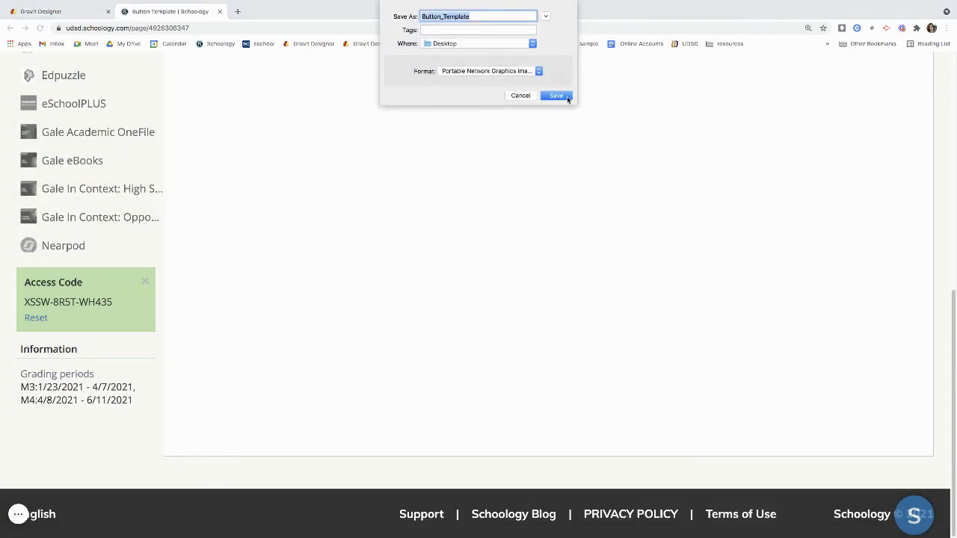
left_click(556, 96)
Switch to Gravit Designer and create a new design 8.5 in wide by 11 in high
left_click(46, 12)
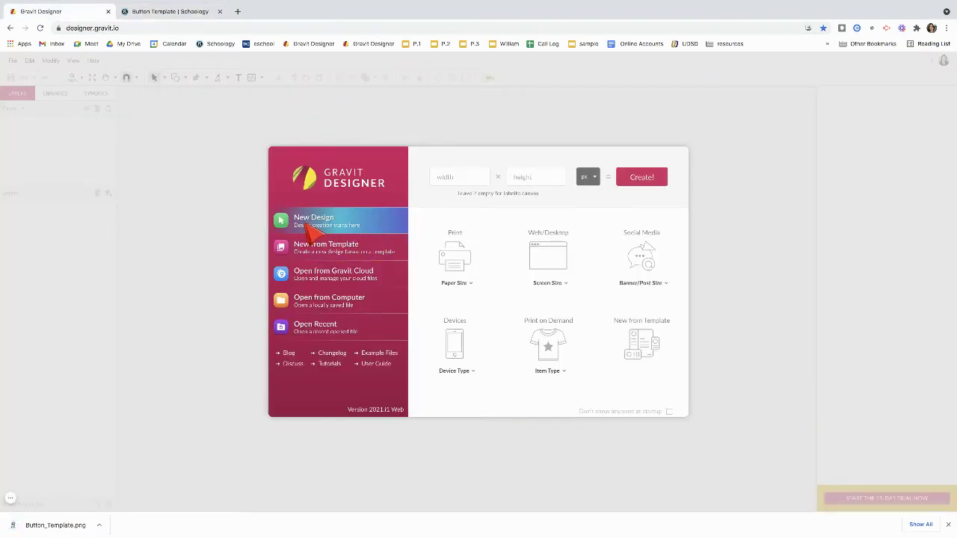
left_click(460, 181)
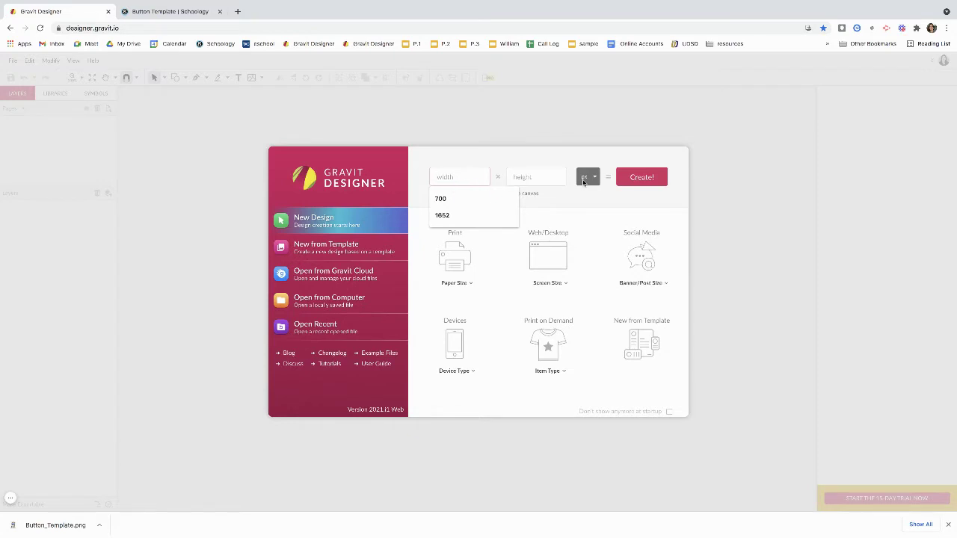
left_click(444, 179)
type("8.5")
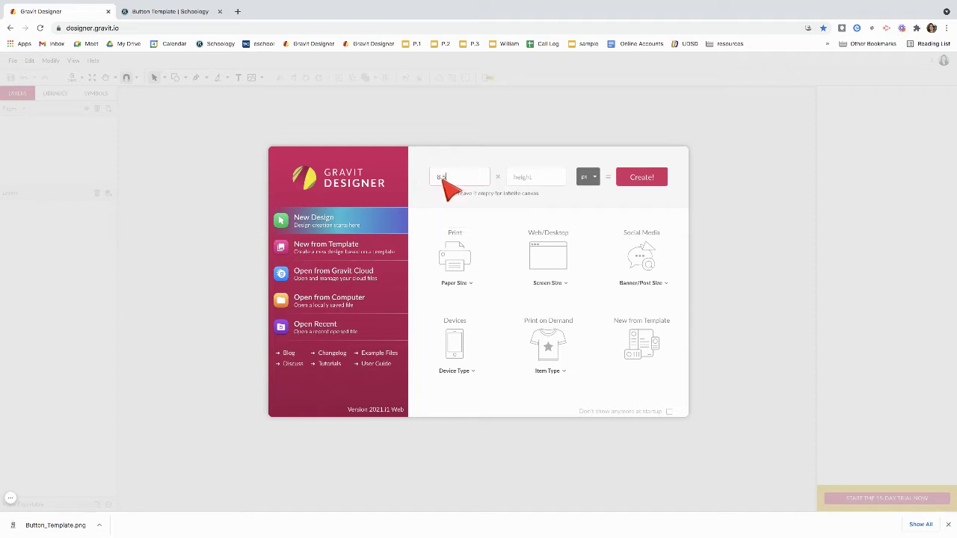
left_click(545, 179)
type("11")
left_click(597, 182)
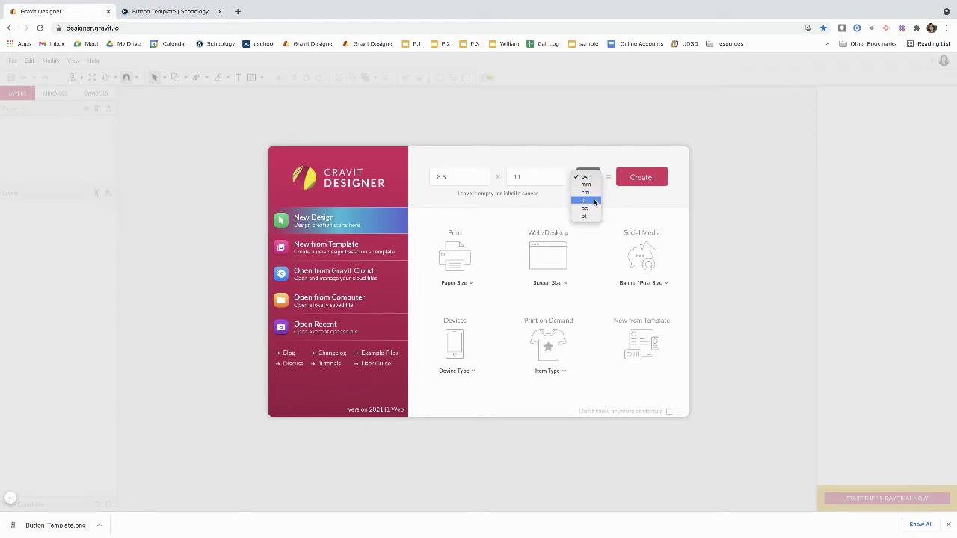
left_click(596, 202)
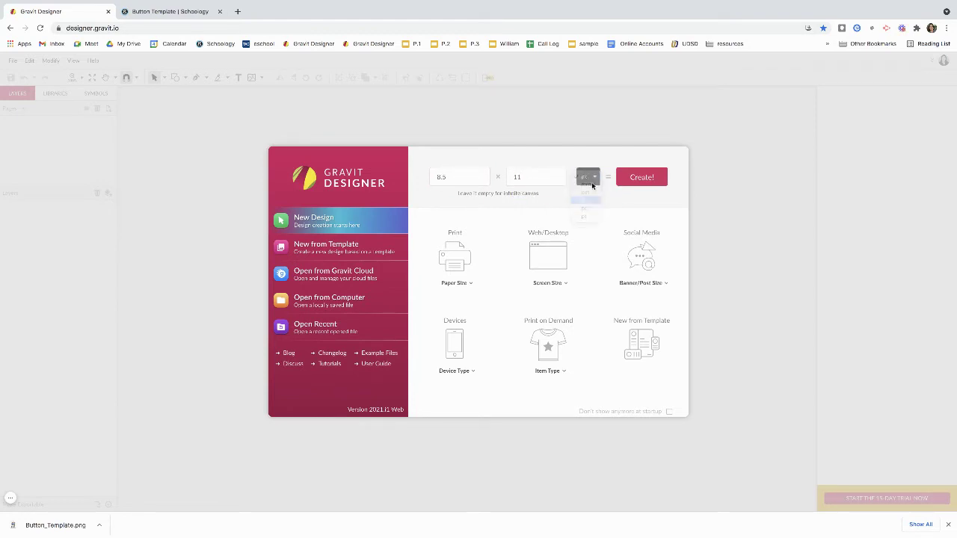
left_click(647, 180)
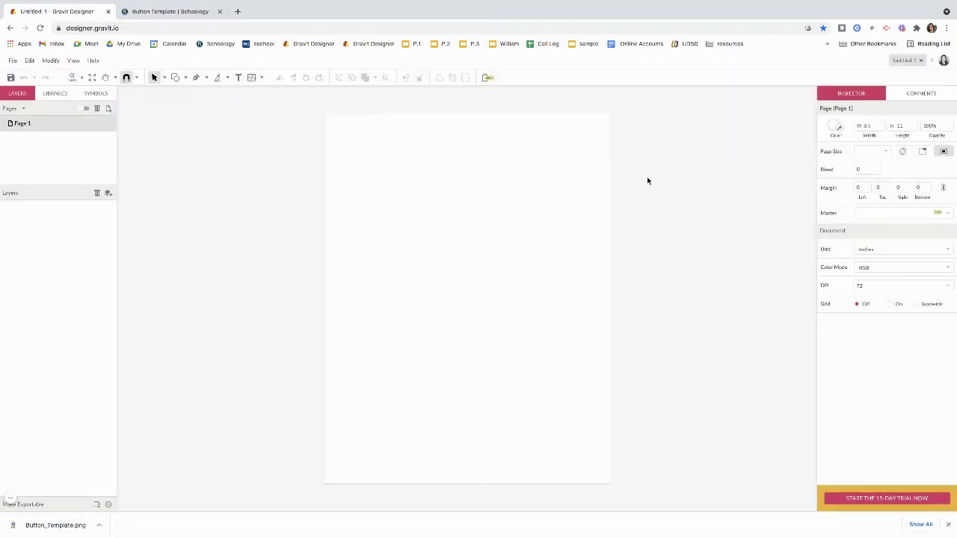
Import Button_Template.png from the Desktop as a placed image and align it with the page's top edge at X 0, Y 0
left_click(12, 61)
mouse_move(66, 233)
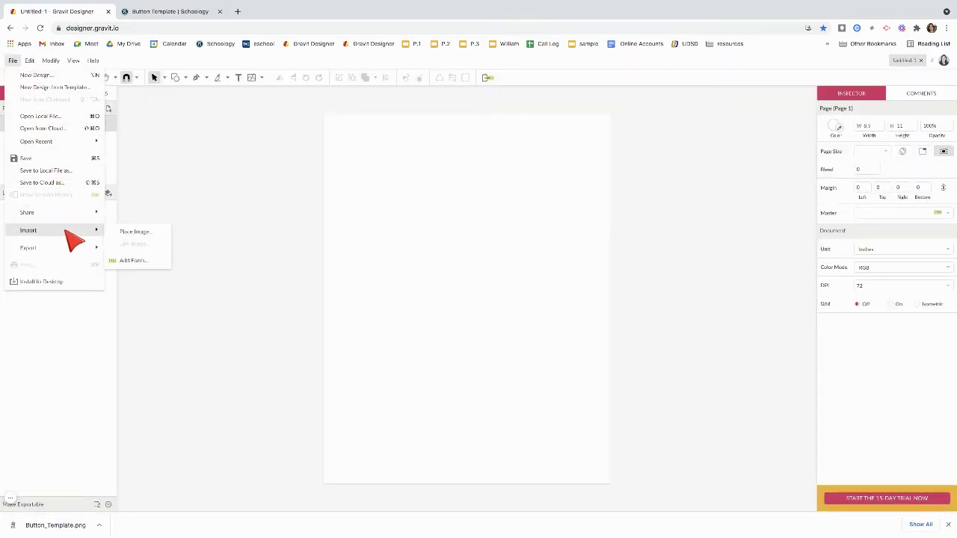
left_click(152, 234)
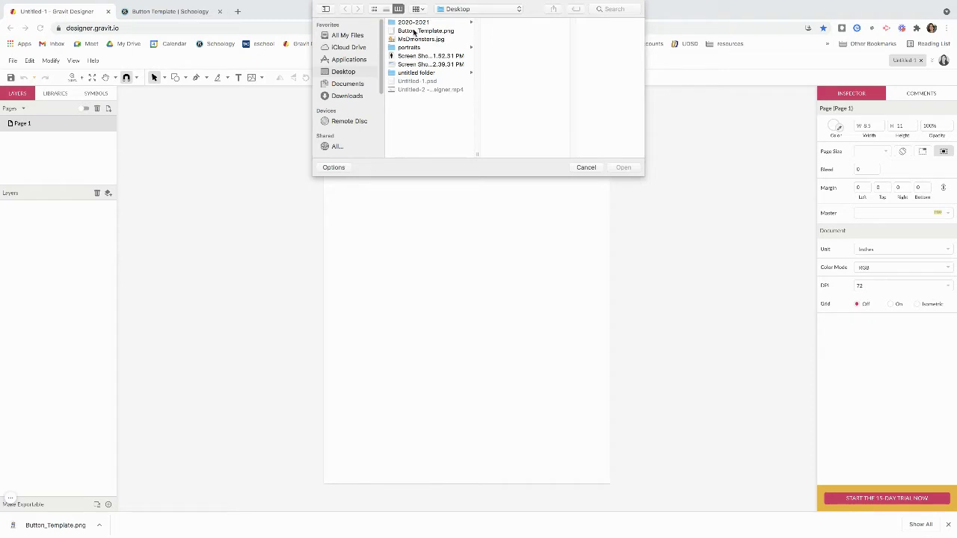
left_click(419, 31)
left_click(626, 168)
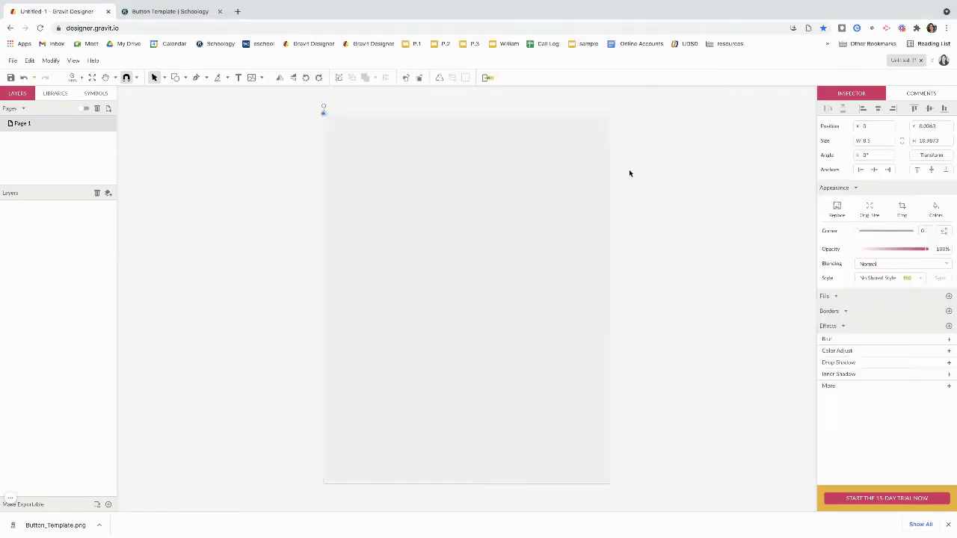
left_click_drag(553, 252, 480, 242)
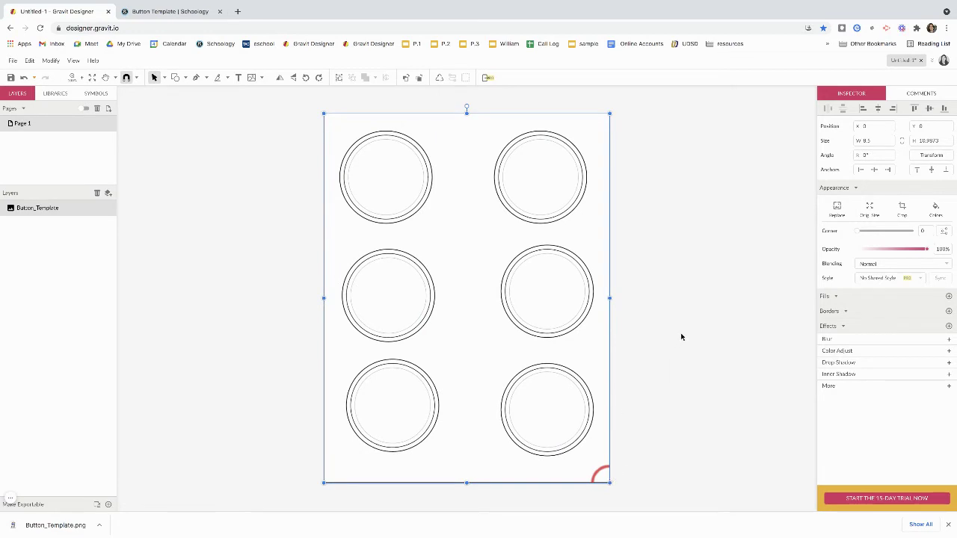
left_click_drag(609, 113, 644, 95)
key("ctrl+z")
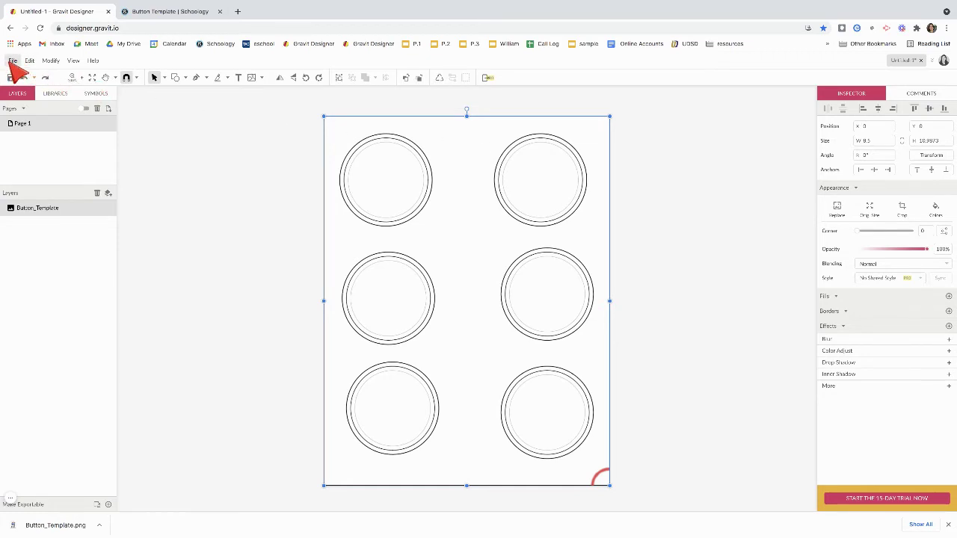
Open the Untitled-2 cloud design that shows the large and small orange monsters
left_click(12, 61)
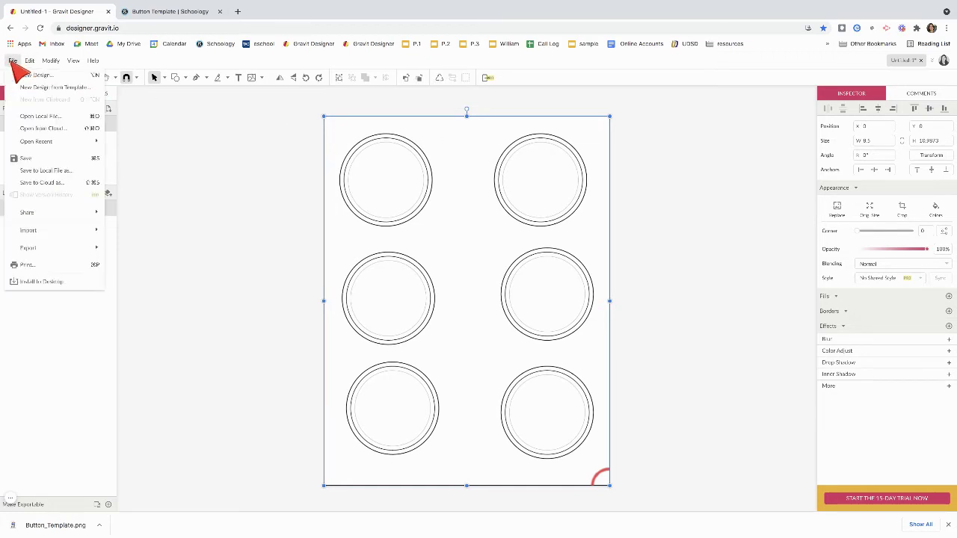
left_click(66, 129)
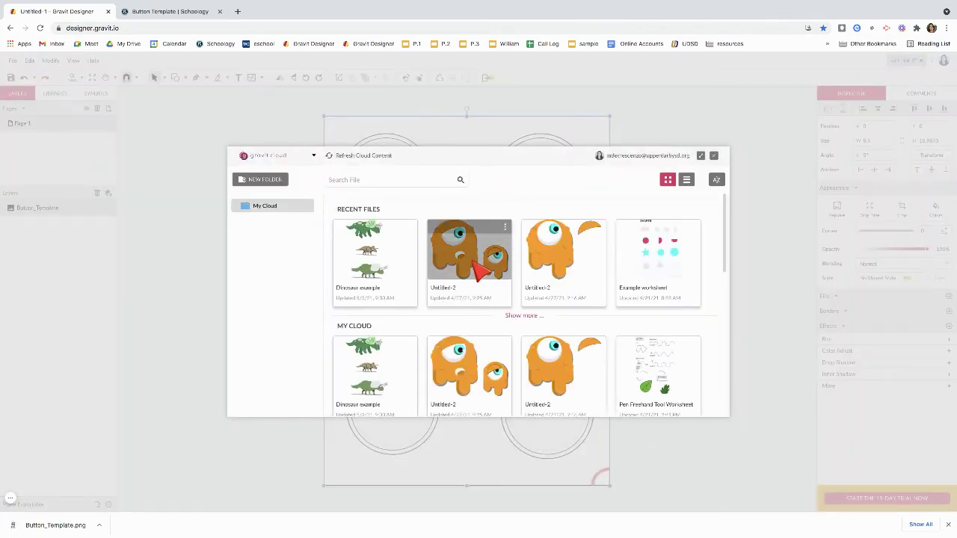
left_click(485, 261)
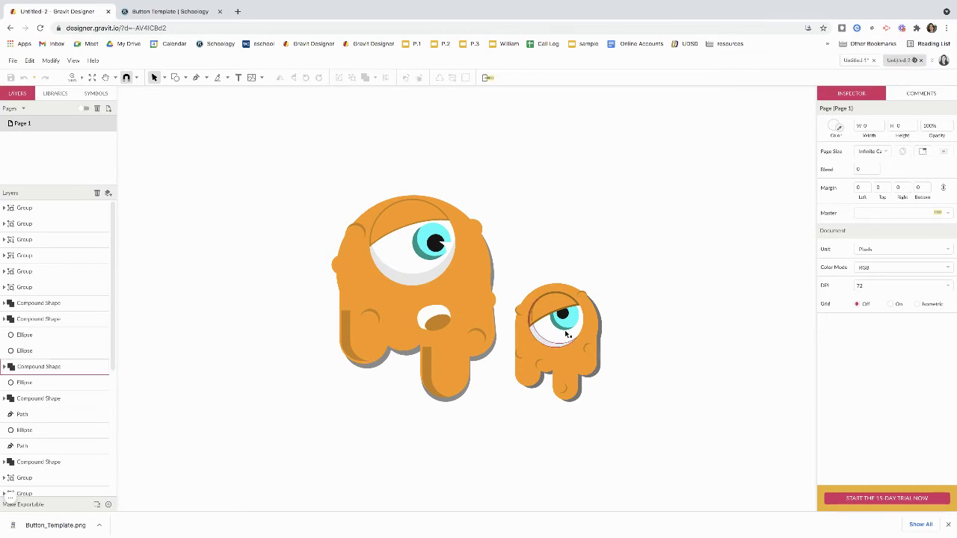
Copy the large orange monster into the button template design and scale it to about 1.42 by 1.78 in inside the upper-left circle
left_click_drag(302, 166, 505, 430)
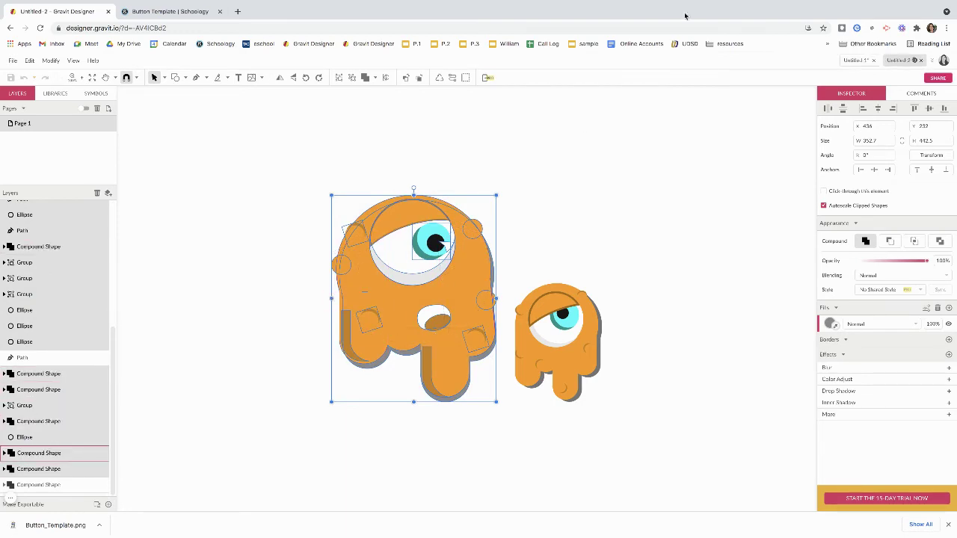
left_click(856, 60)
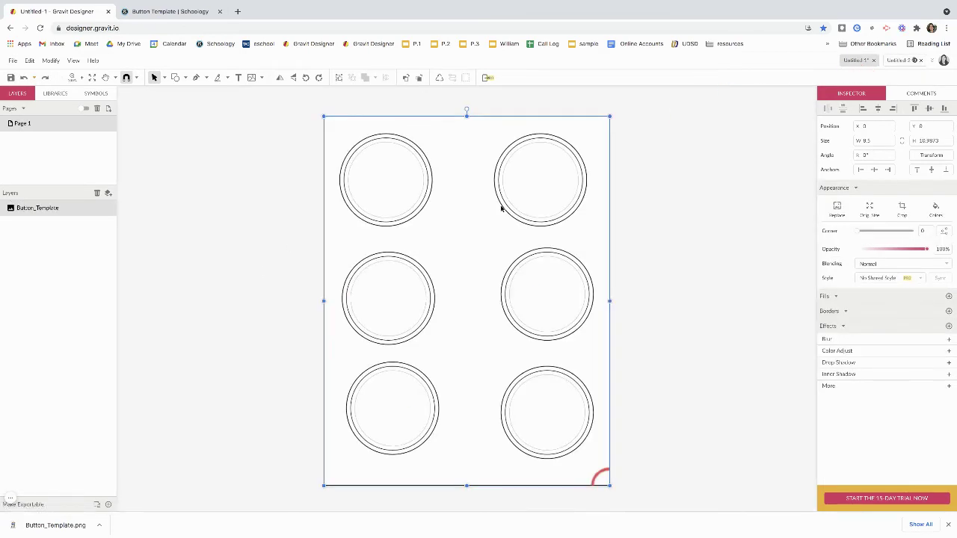
key("ctrl+v")
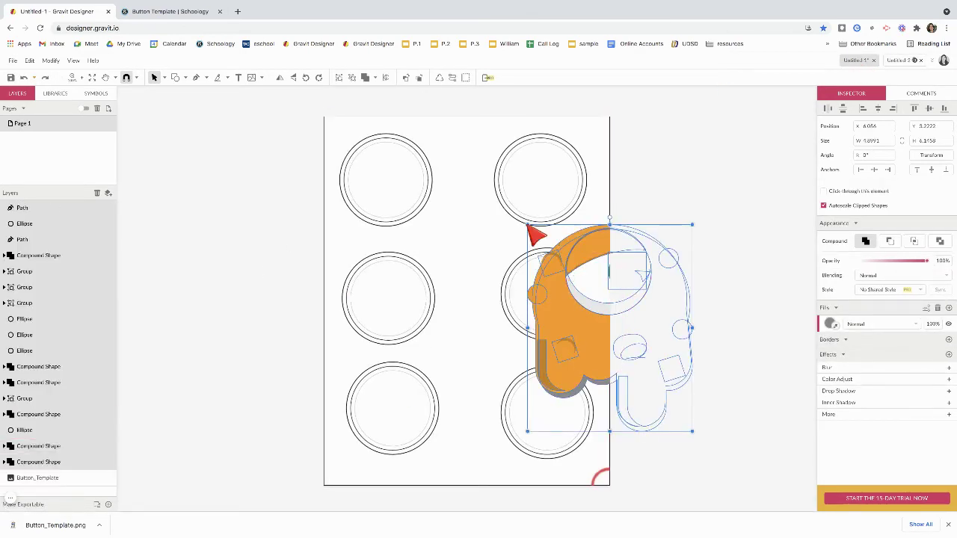
left_click_drag(529, 225, 392, 189)
Lock the Button_Template layer and combine all of the monster's shapes into one group
left_click(472, 204)
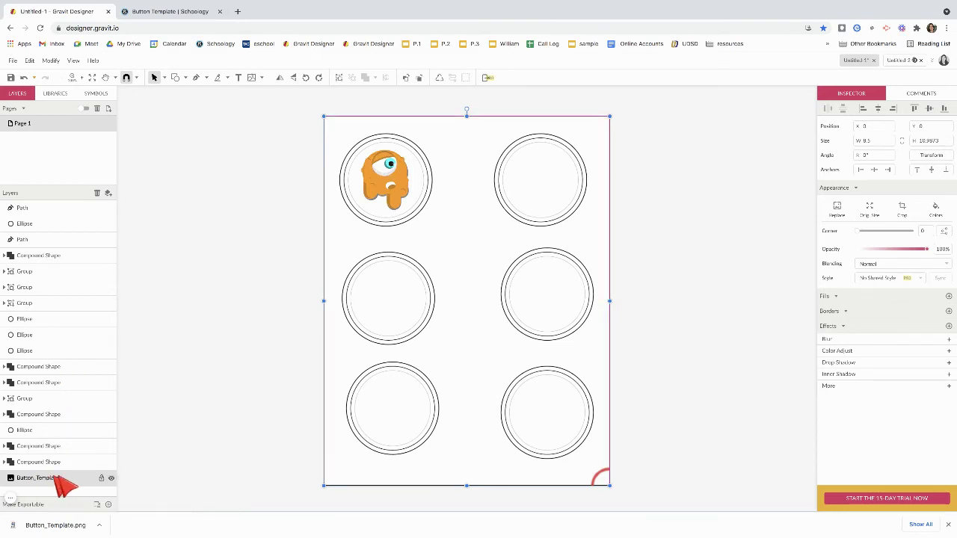
left_click(102, 479)
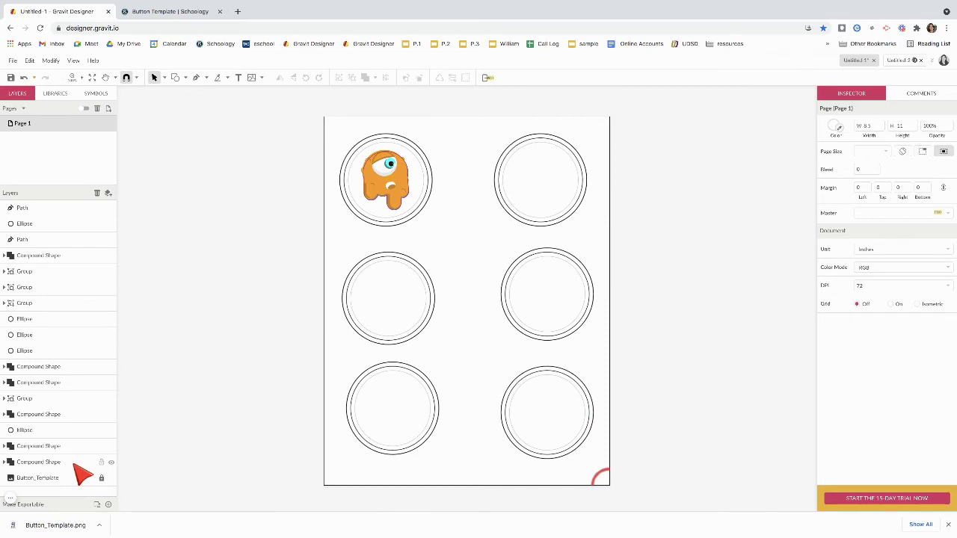
left_click(71, 464)
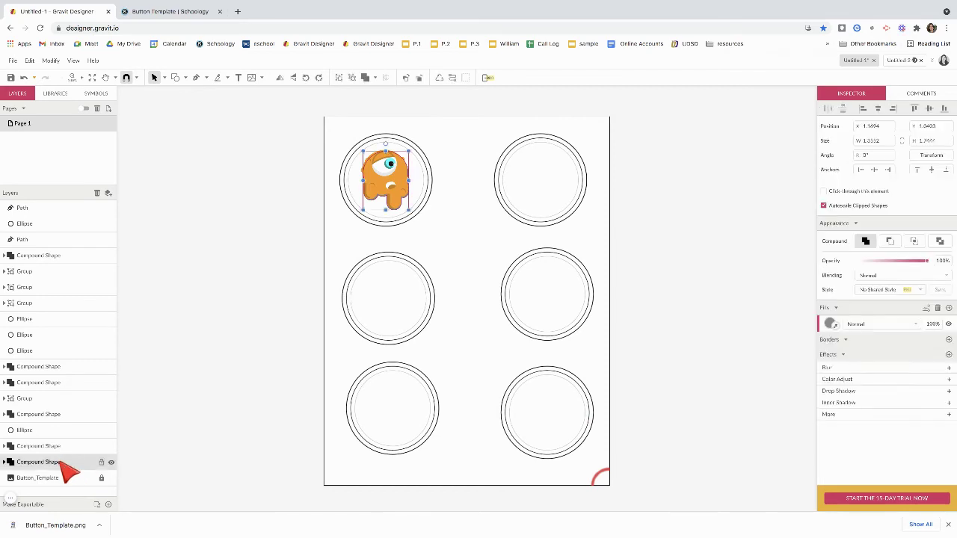
left_click(51, 211, "shift")
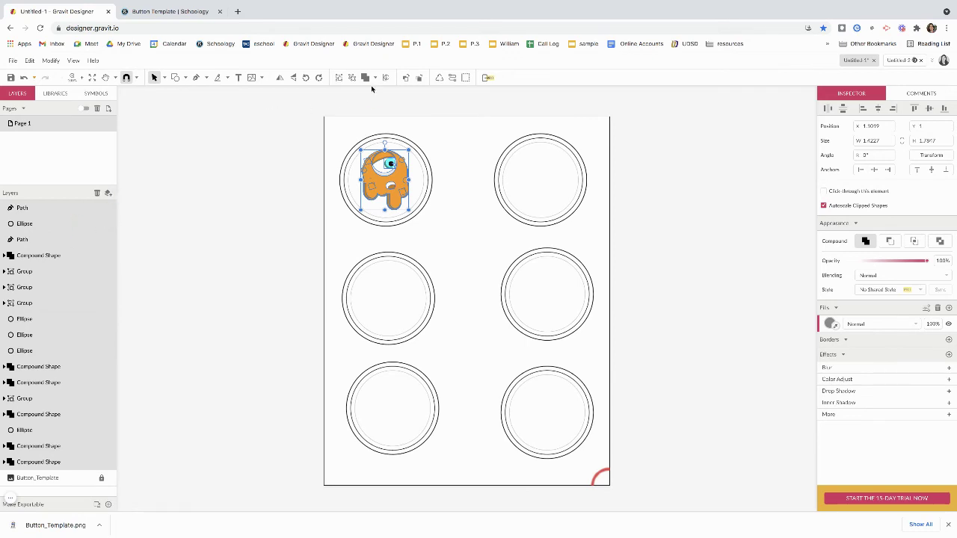
left_click(340, 78)
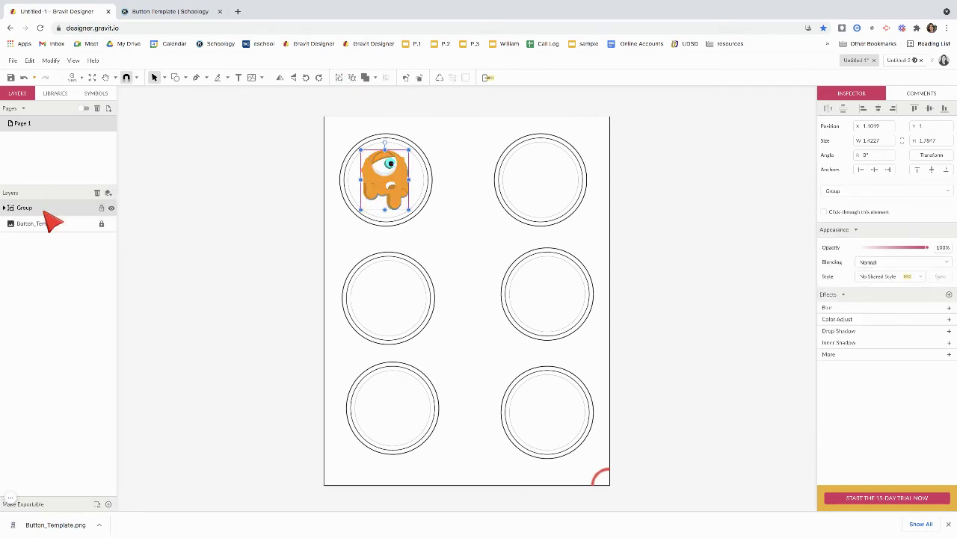
left_click(444, 163)
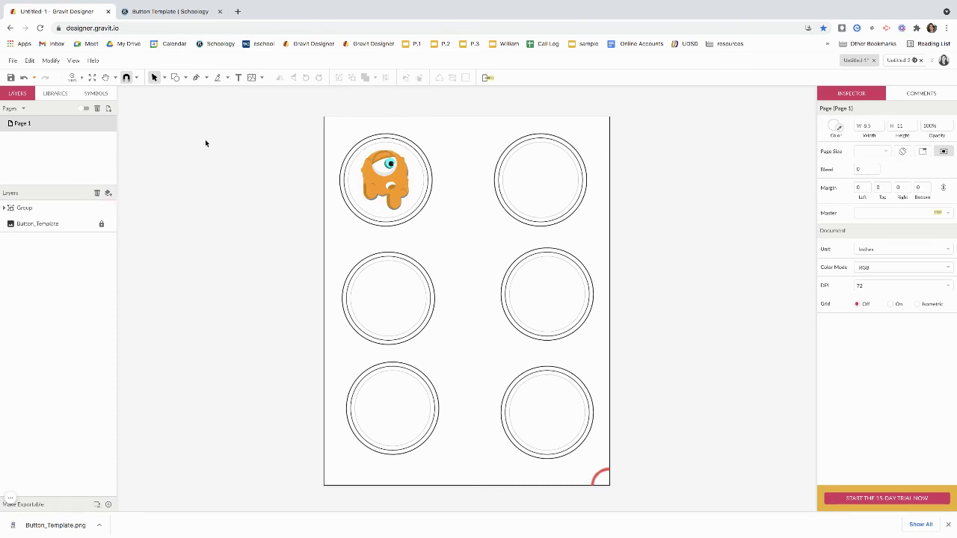
Draw a circular ellipse about 2.4 in across over the upper-left button circle and place its layer beneath the monster group
left_click(185, 78)
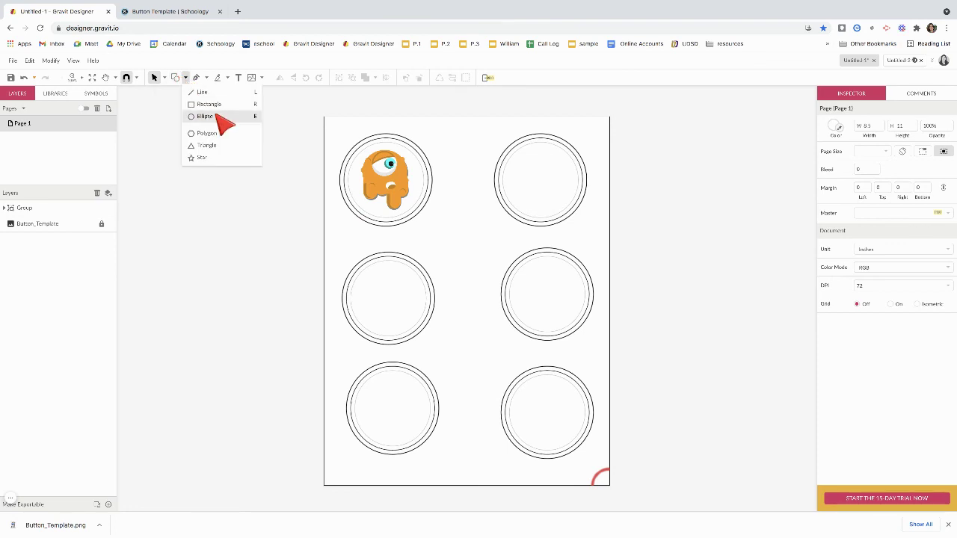
left_click(216, 116)
left_click_drag(355, 143, 414, 193)
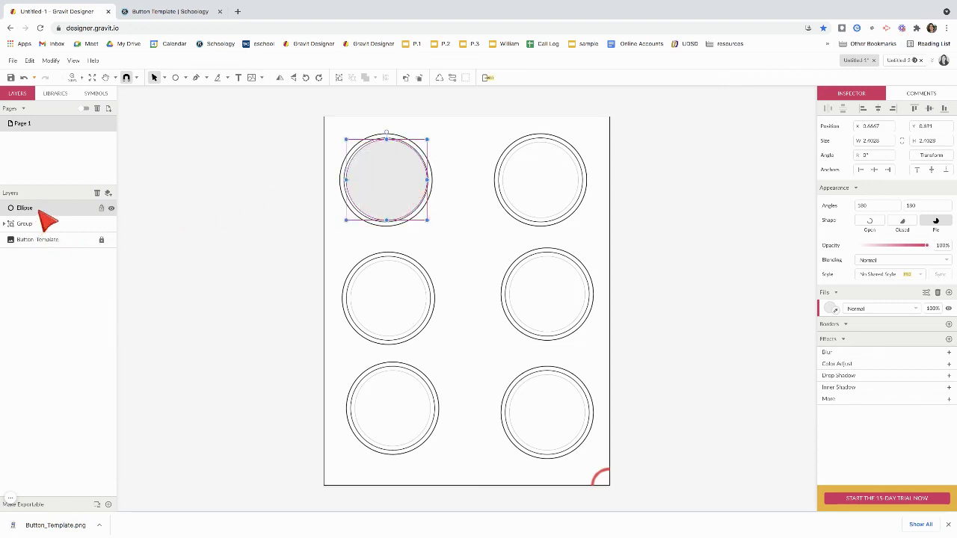
left_click_drag(41, 212, 43, 239)
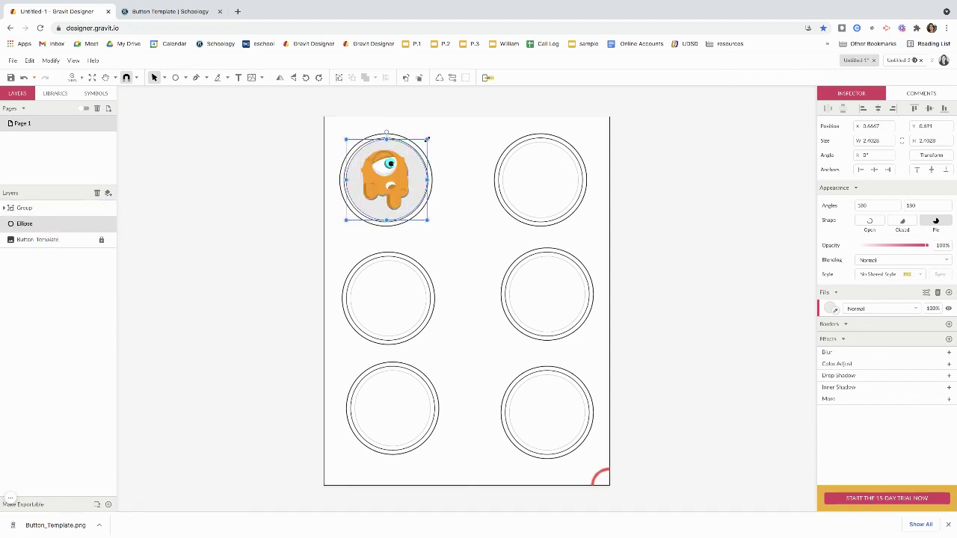
Enlarge and adjust the gray ellipse behind the monster until it covers the outermost ring of the upper-left button circle
mouse_move(427, 139)
left_mouse_down()
mouse_move(442, 145)
mouse_move(415, 167)
mouse_move(441, 147)
left_mouse_up()
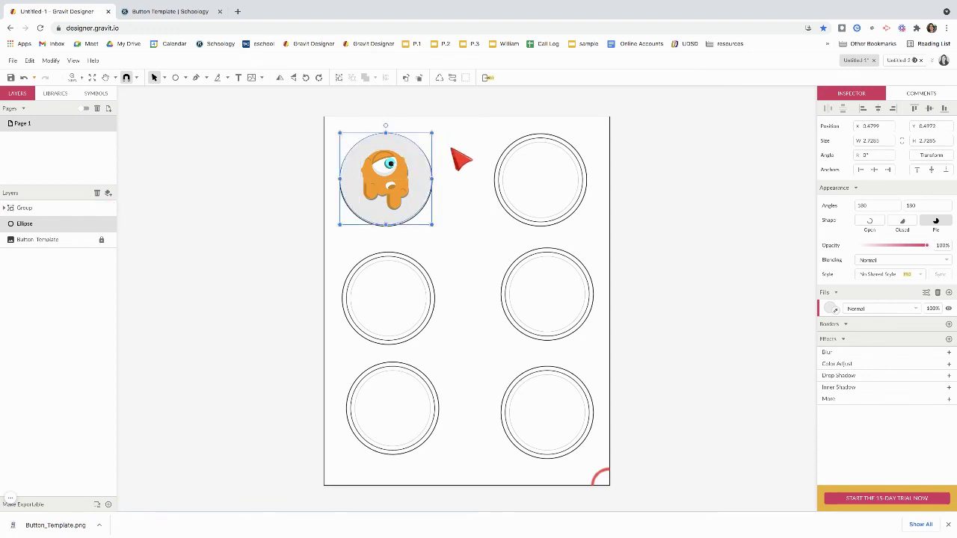
left_click(401, 226)
left_click(394, 234)
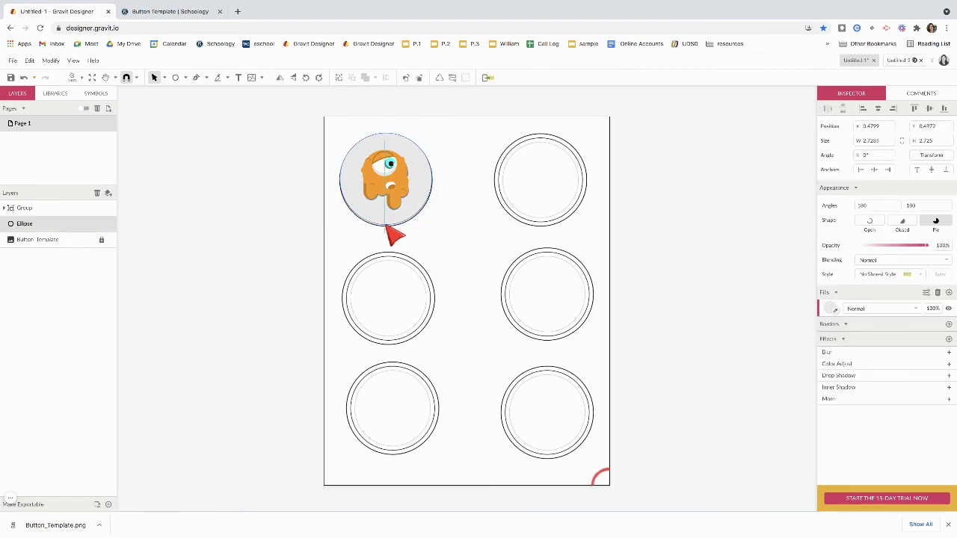
left_click_drag(386, 223, 387, 225)
left_click(420, 182)
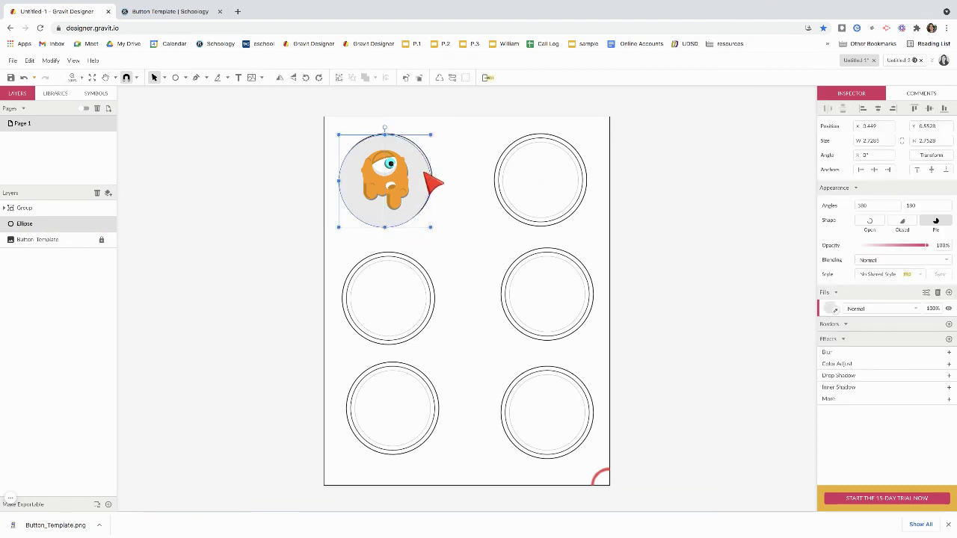
left_click_drag(431, 136, 433, 132)
left_click(461, 147)
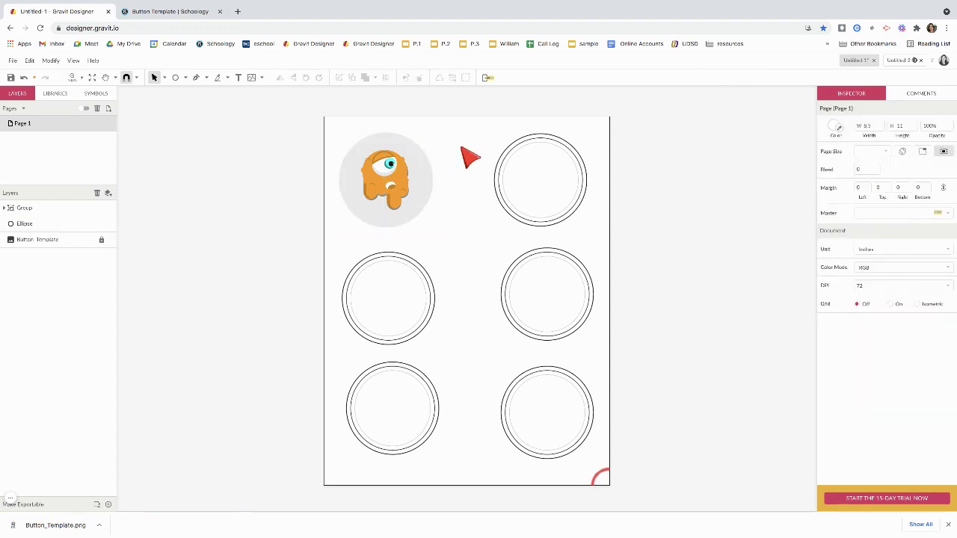